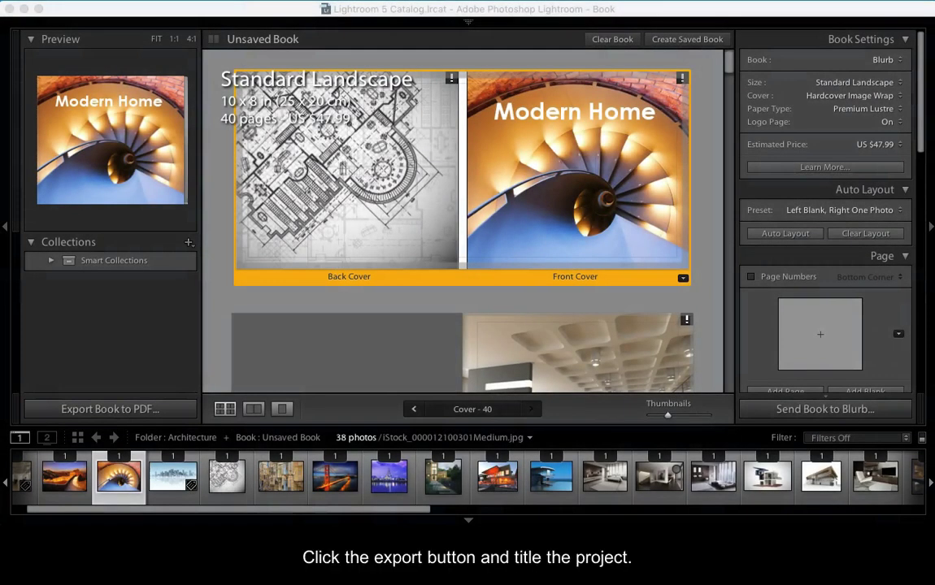
Export the book to PDF as 'Modern Homes', saved to the Desktop.
click(58, 408)
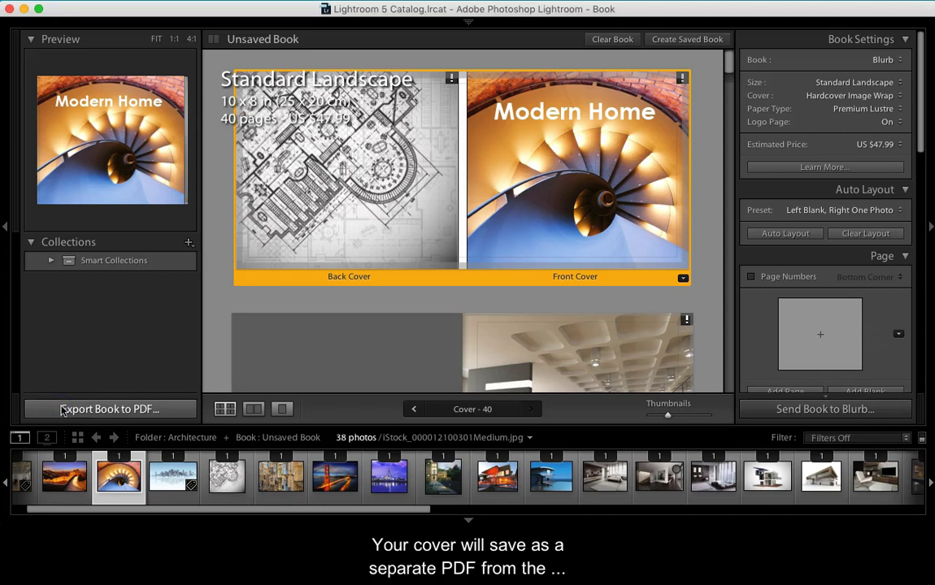
click(61, 410)
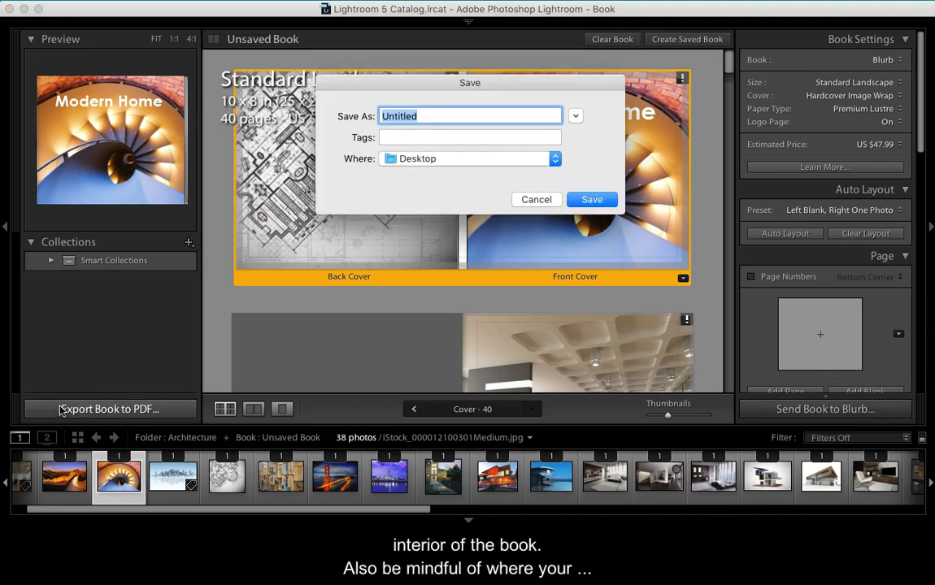
text(Mode)
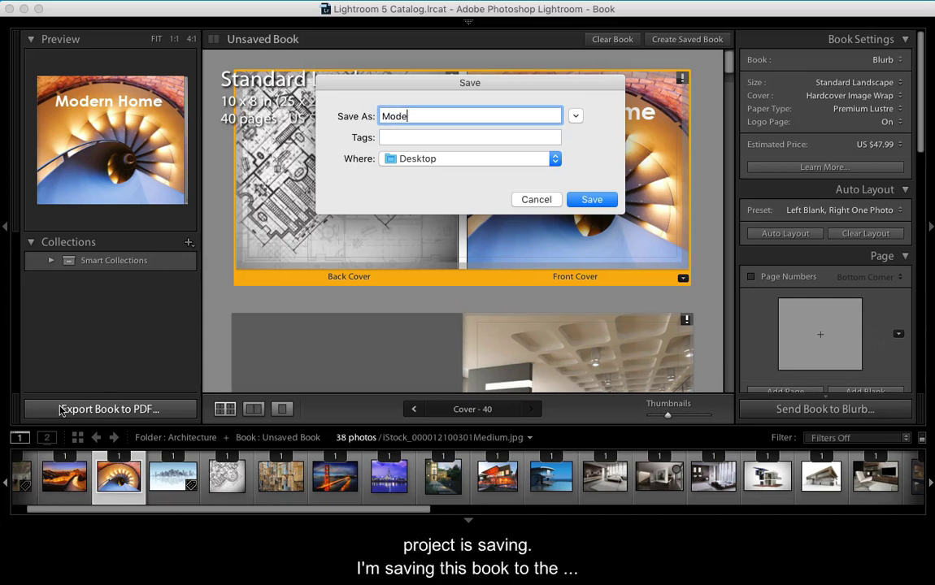
text(rn Homes)
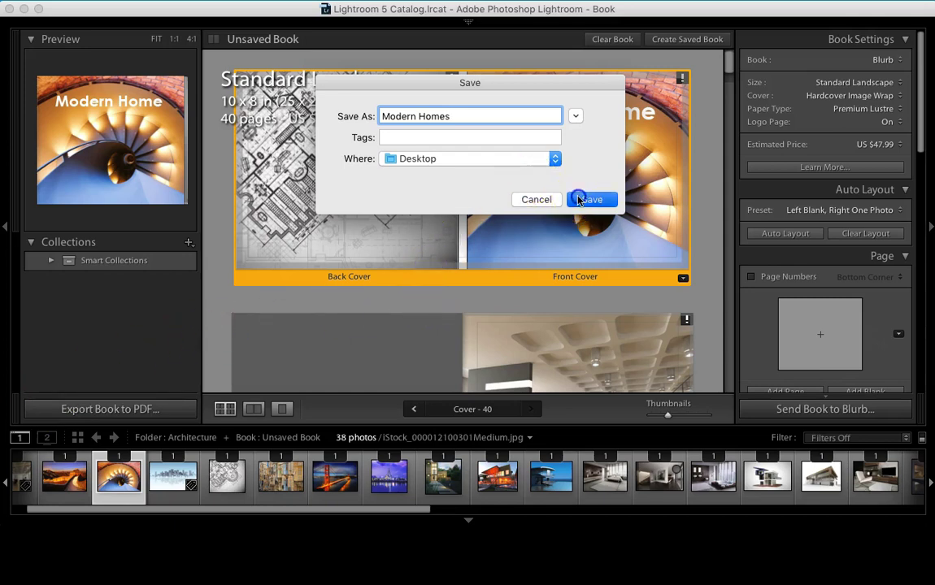
click(585, 199)
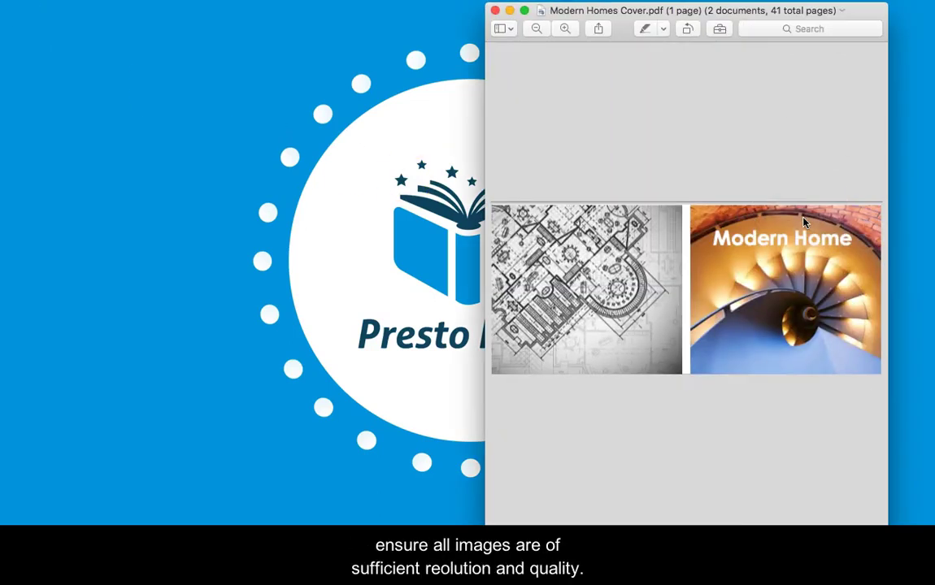
Open the Modern Homes interior PDF in Preview and scroll through its pages.
double_click(783, 210)
scroll(788, 215, down, 5)
scroll(789, 218, down, 15)
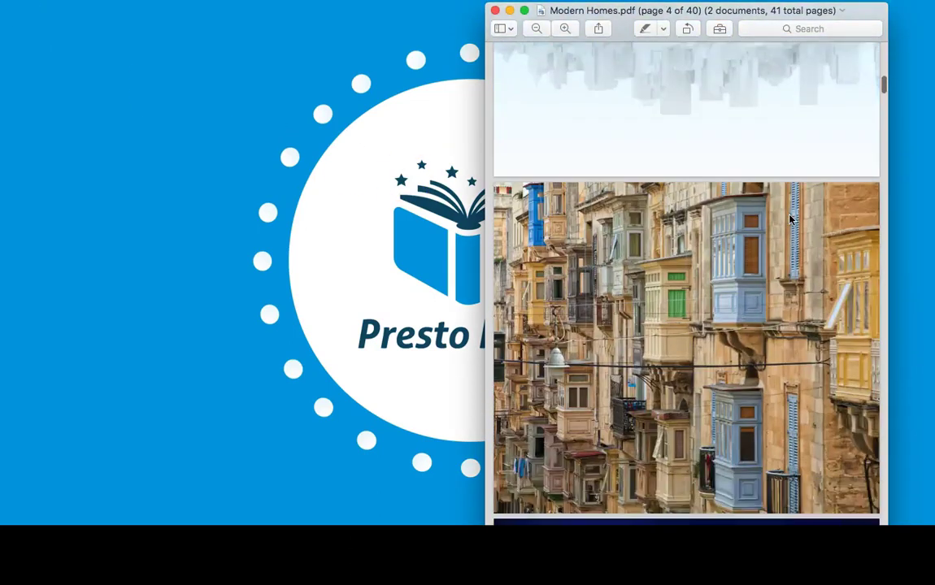
scroll(788, 218, up, 5)
scroll(789, 218, up, 6)
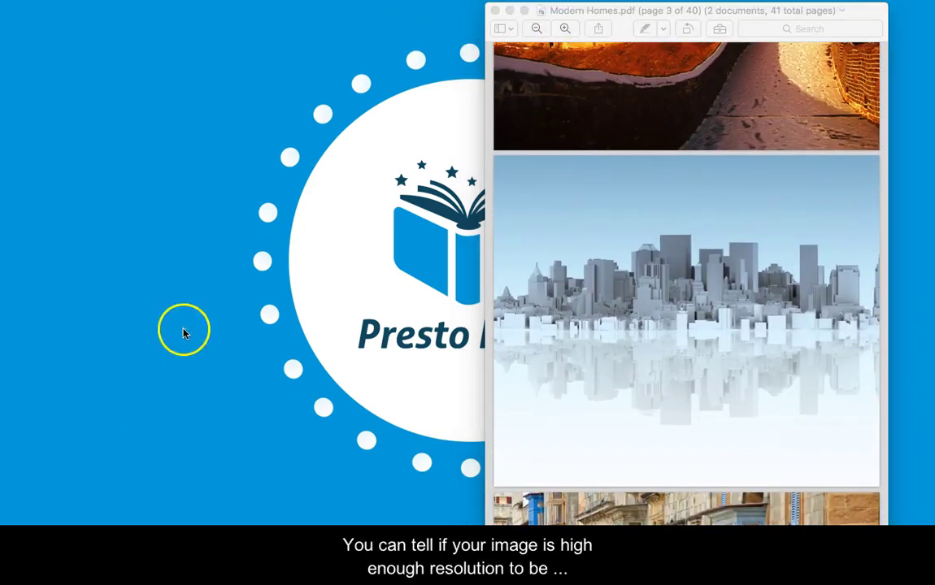
scroll(565, 45, down, 2)
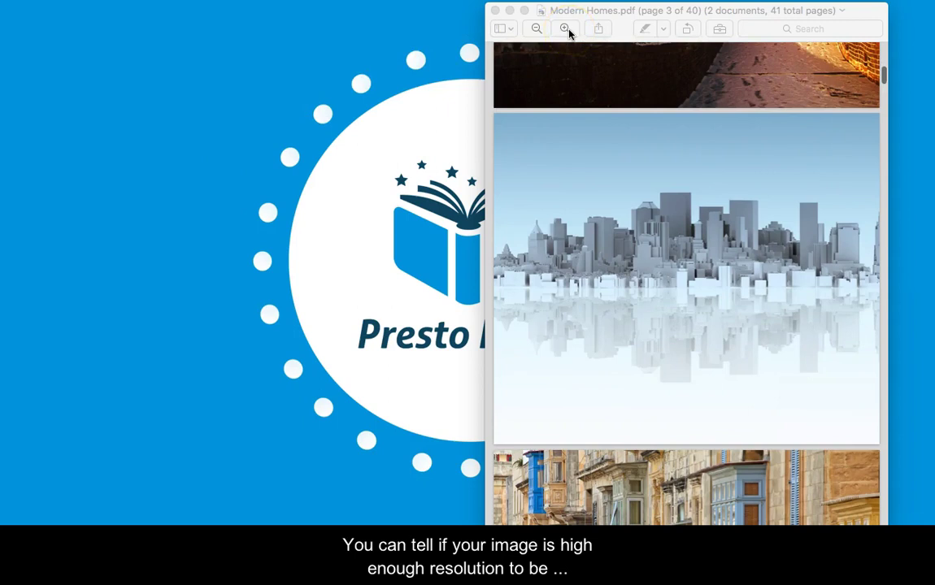
Zoom in on the skyline page to check print detail, then zoom back out.
click(567, 30)
click(566, 29)
click(566, 29)
click(568, 29)
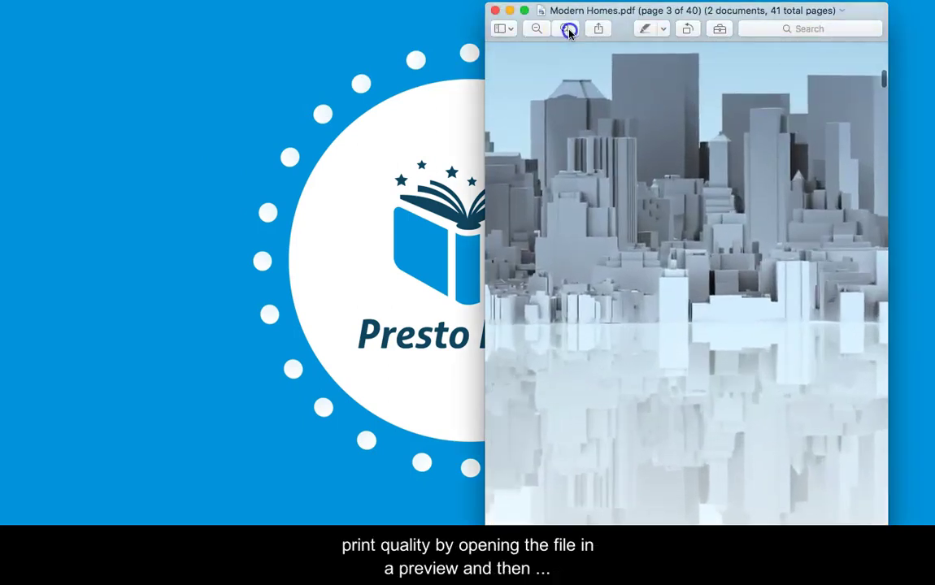
click(568, 29)
click(568, 29)
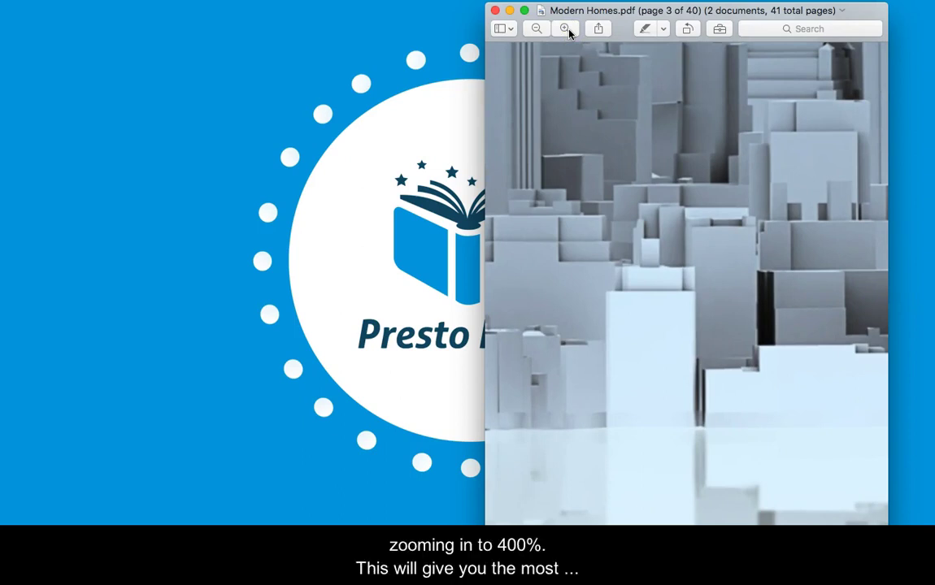
click(538, 31)
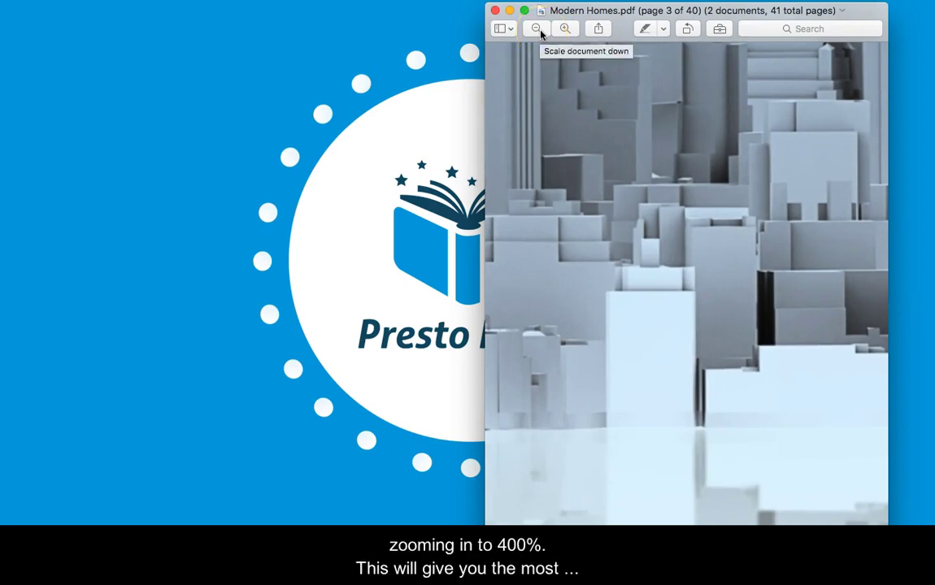
click(538, 30)
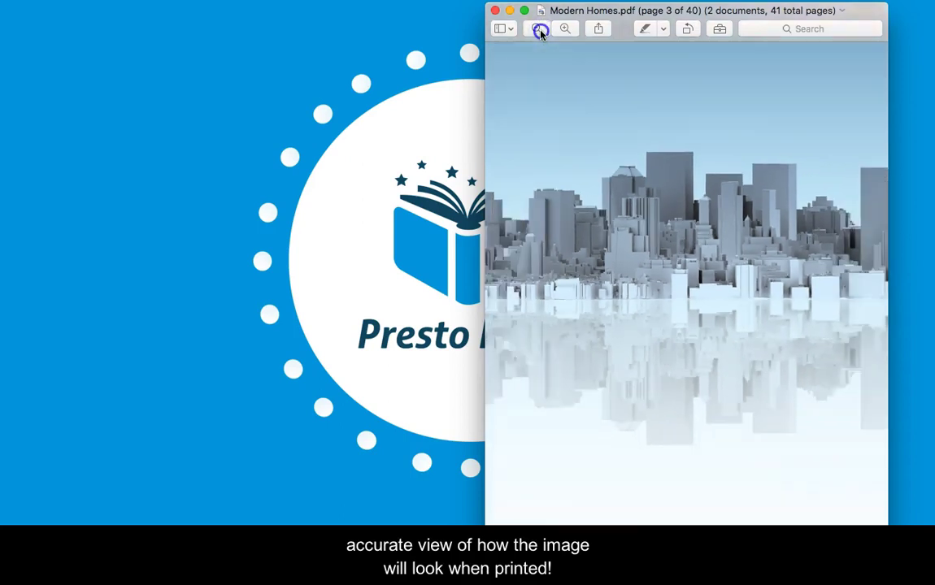
click(540, 30)
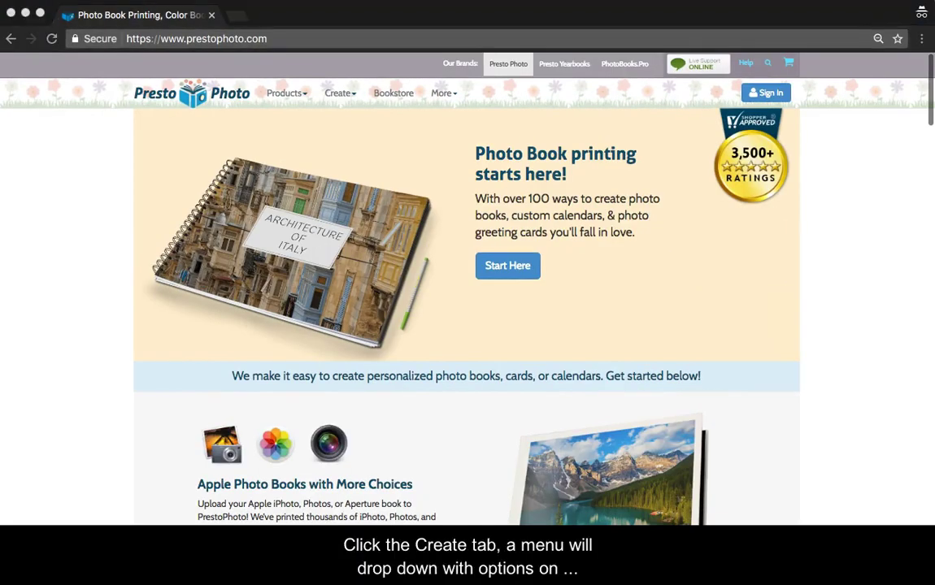
Choose Upload PDF from PrestoPhoto's Create menu.
click(337, 93)
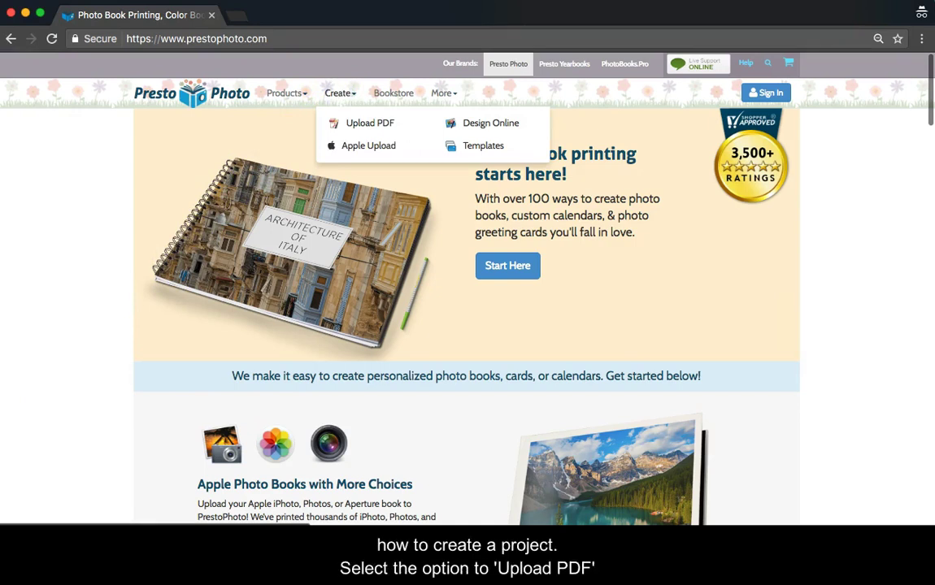
click(370, 123)
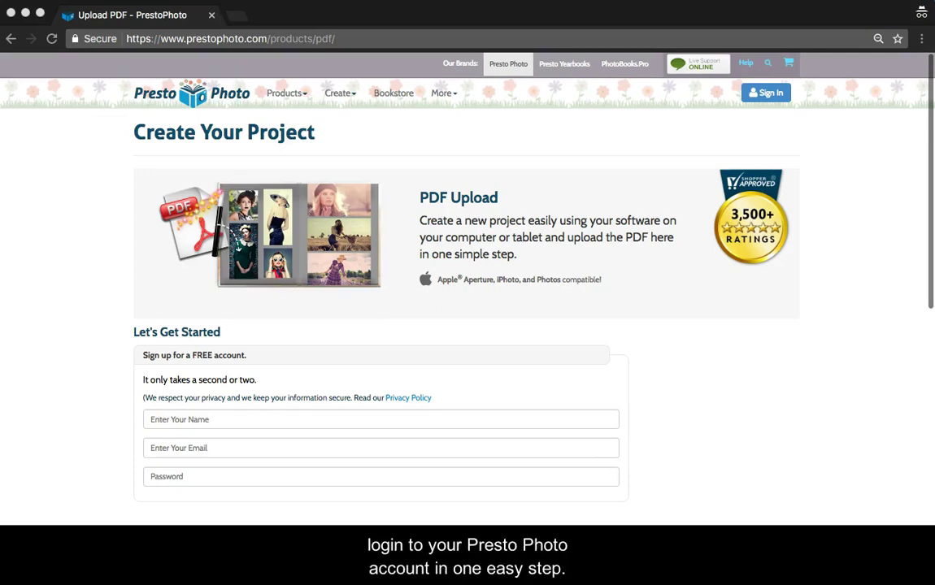
Fill in the sign-up name from autofill and enter the account e-mail address.
click(152, 420)
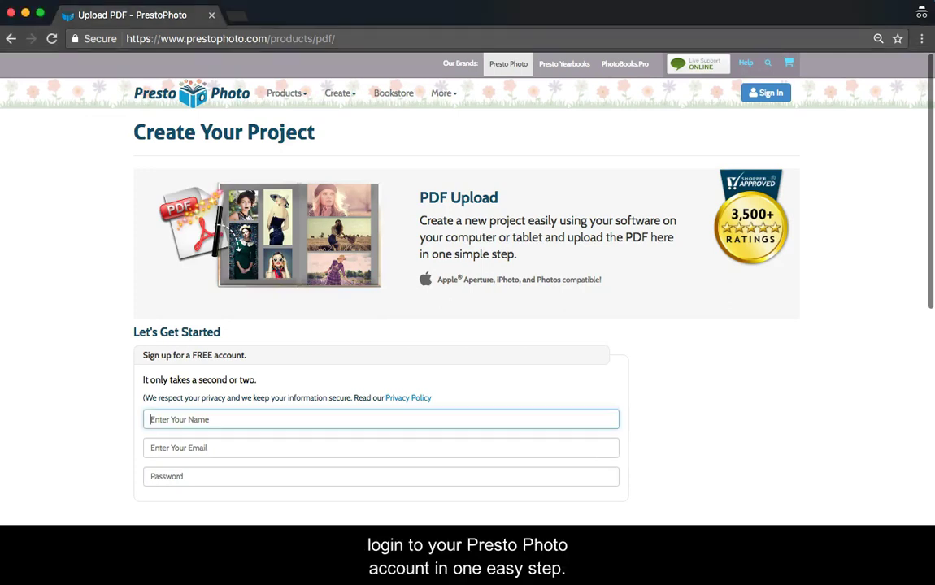
text(A)
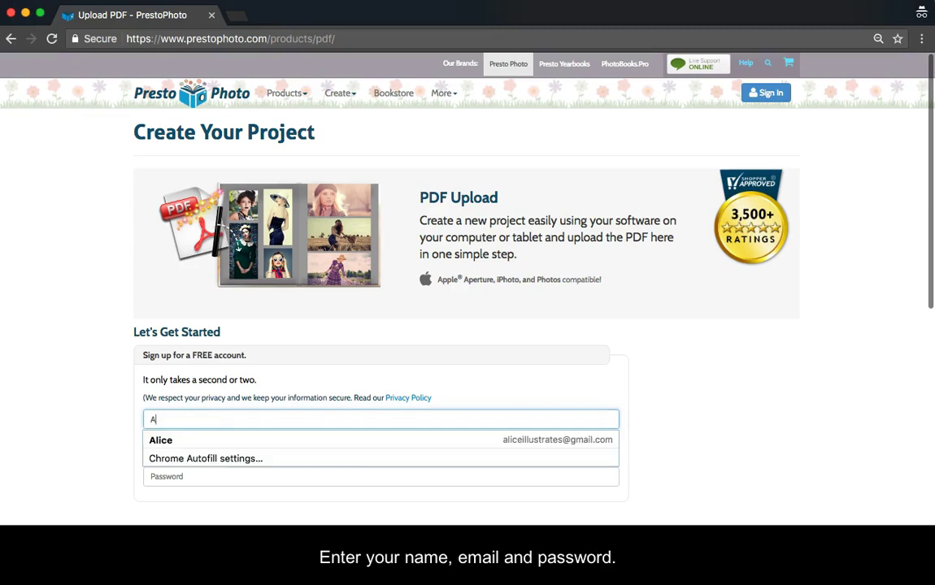
key(Down)
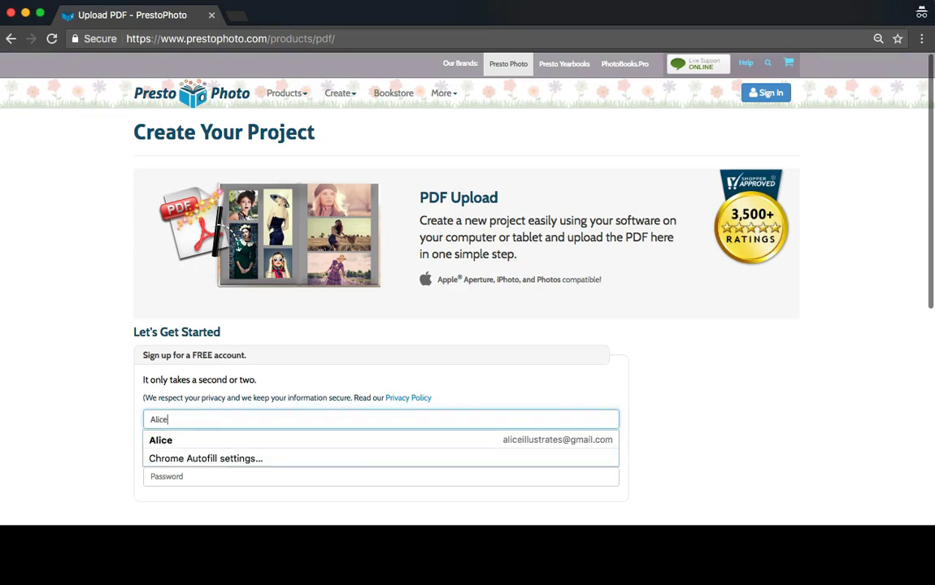
key(Tab)
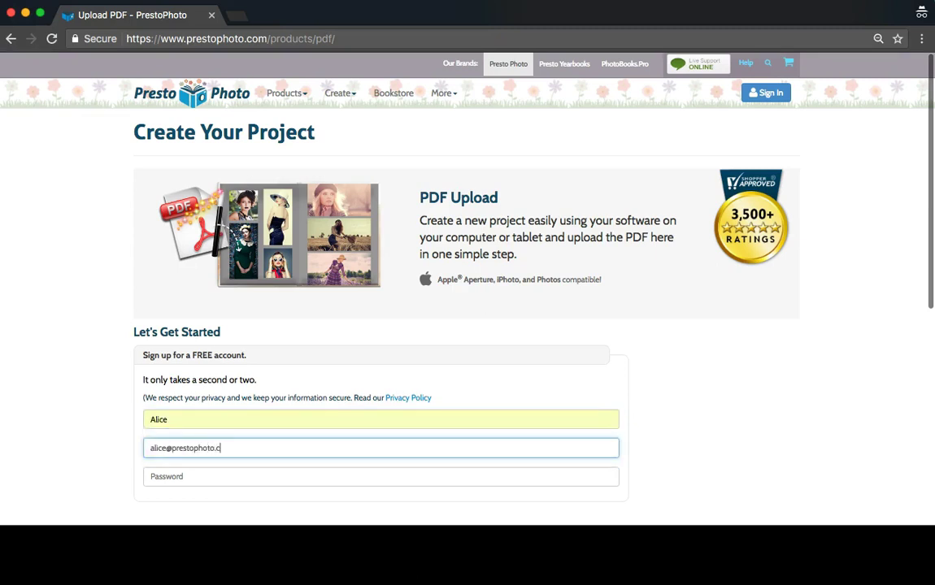
key(Tab)
Enter the account password, then create a Photo Book project titled 'Modern Homes'.
text(******)
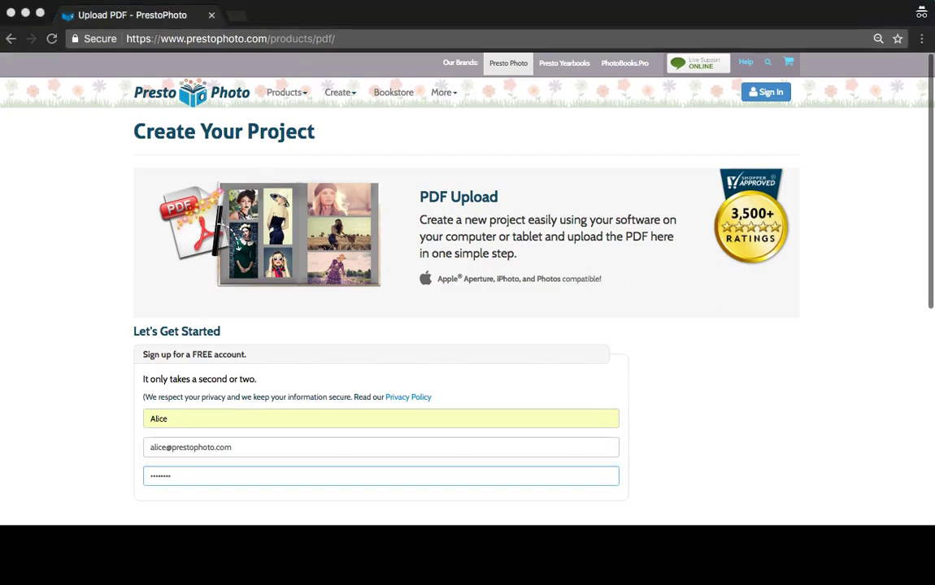
scroll(8, 511, down, 5)
scroll(9, 515, down, 2)
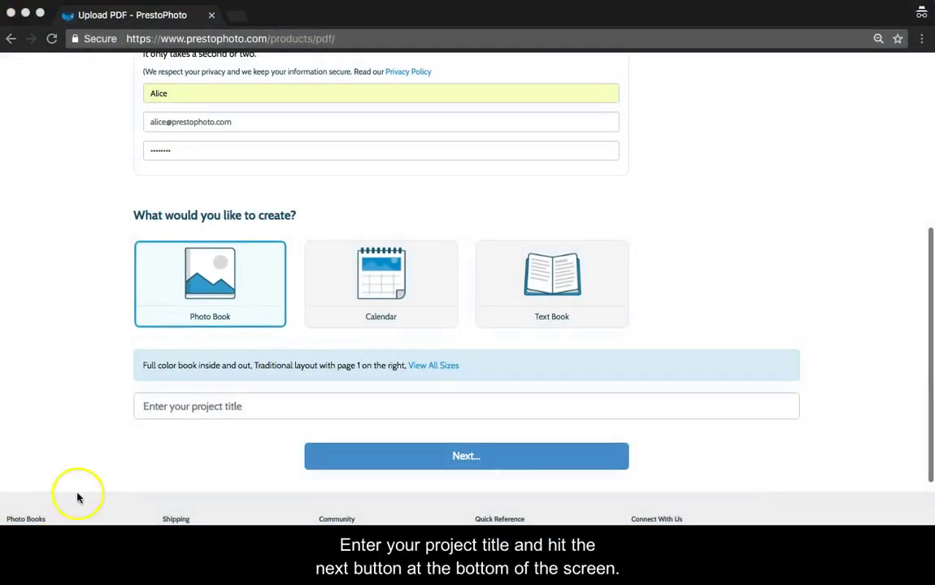
click(171, 409)
text(M)
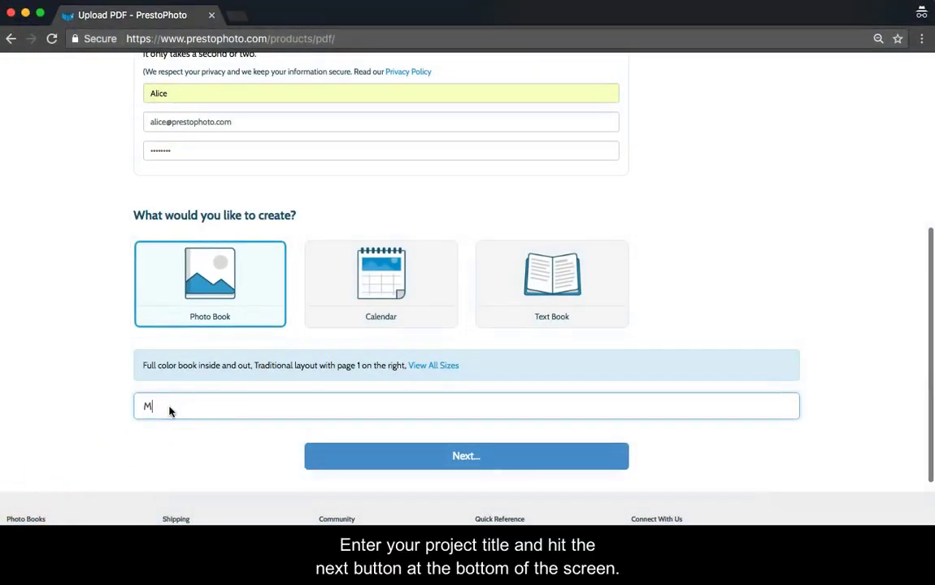
text(odern Homes)
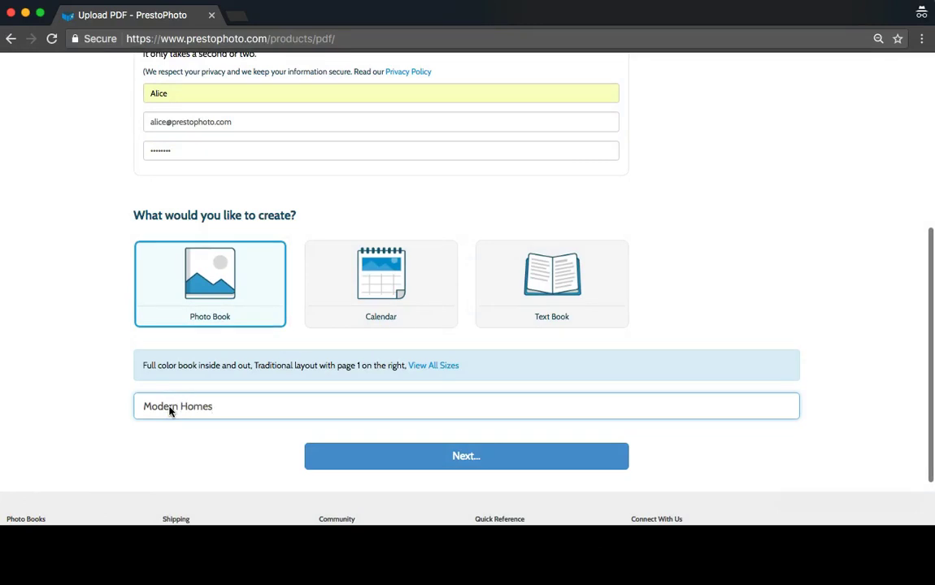
click(378, 455)
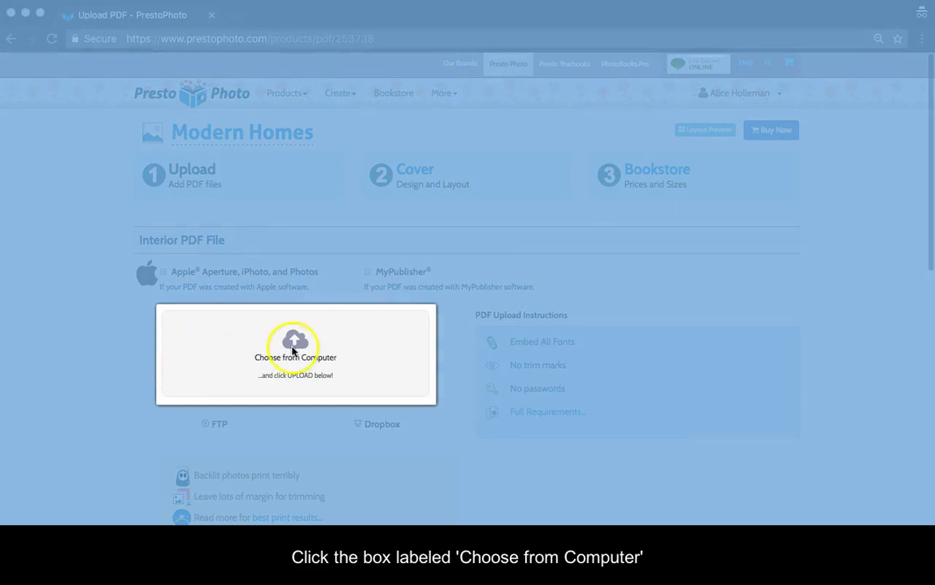
Attach Modern Homes.pdf from the Desktop as the book's interior file.
click(294, 351)
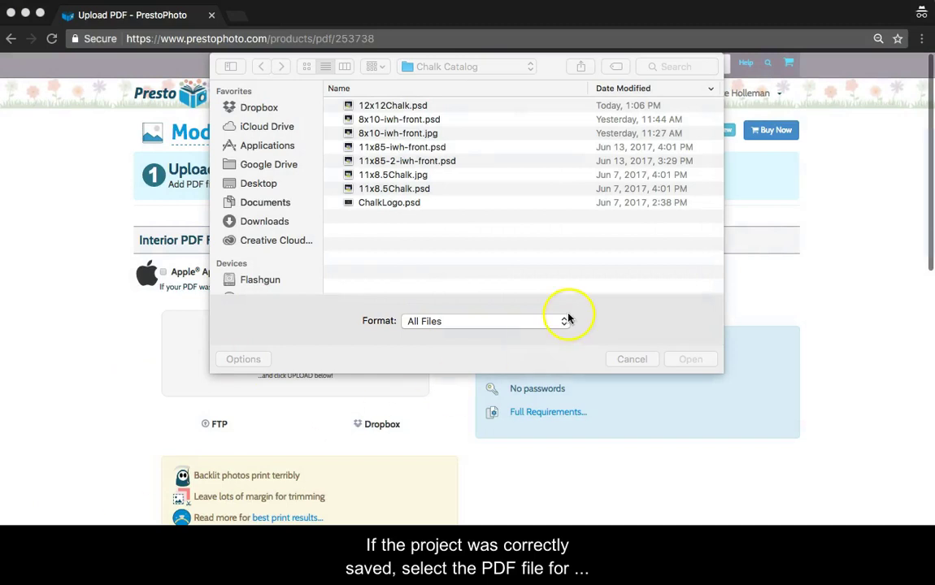
click(261, 183)
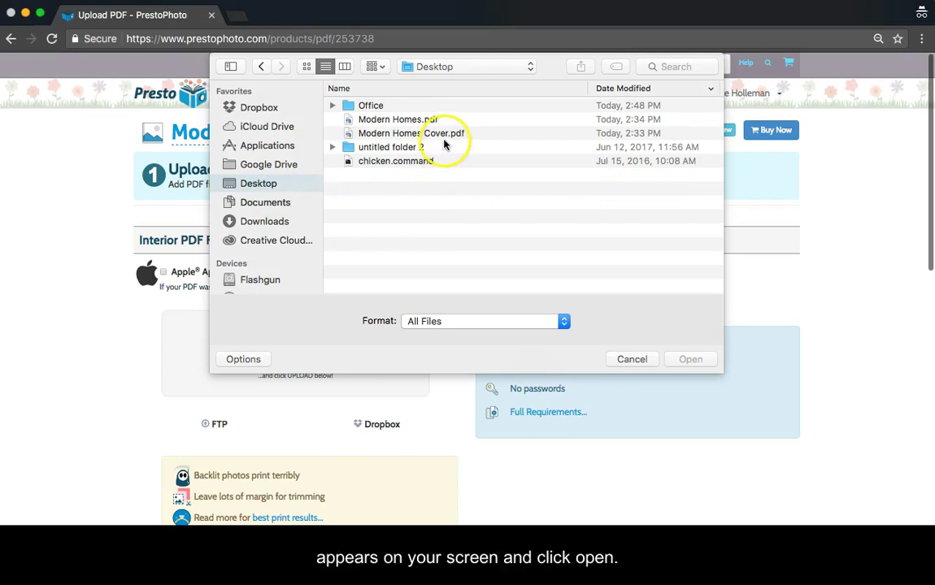
click(428, 119)
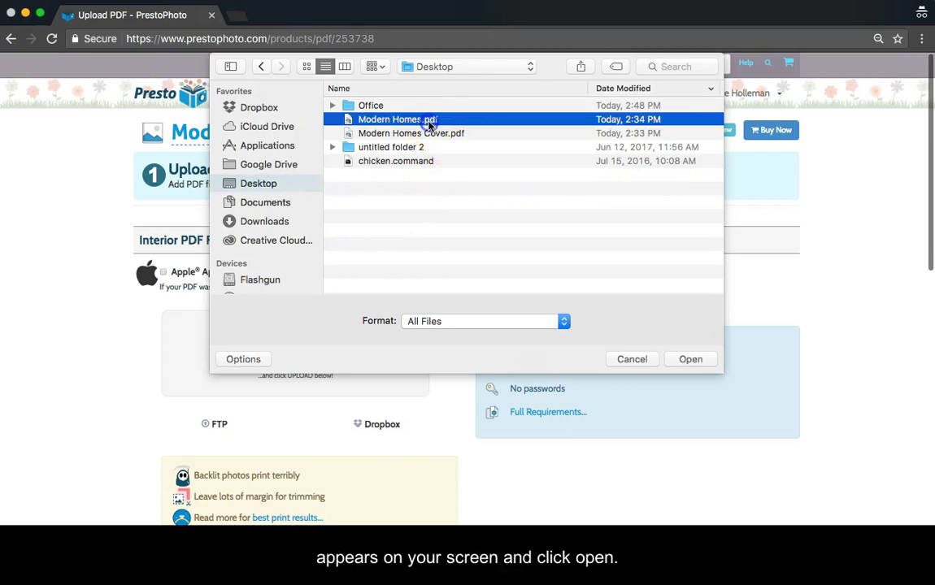
click(689, 359)
Mark the cover as a full wrap image and attach Modern Homes Cover.pdf.
scroll(28, 508, down, 1)
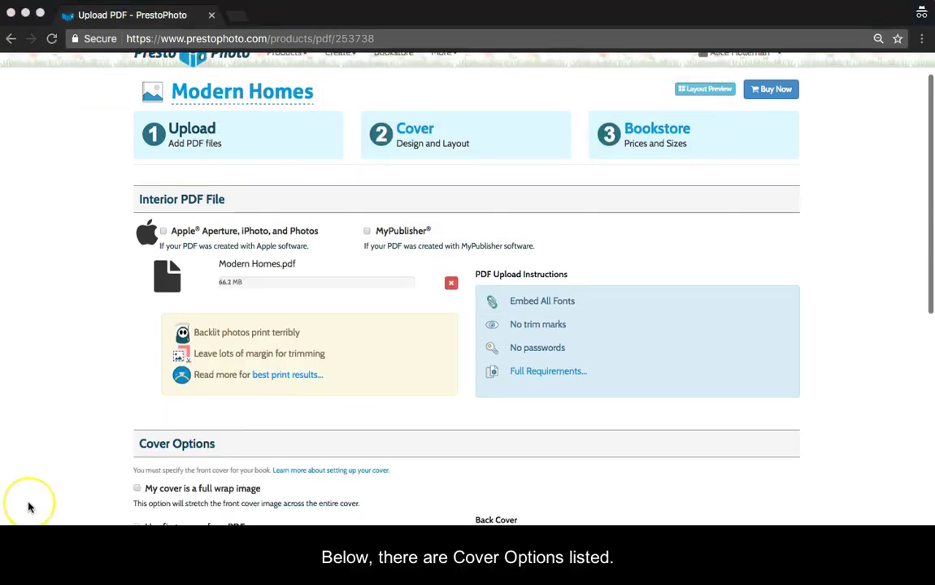
scroll(29, 507, down, 5)
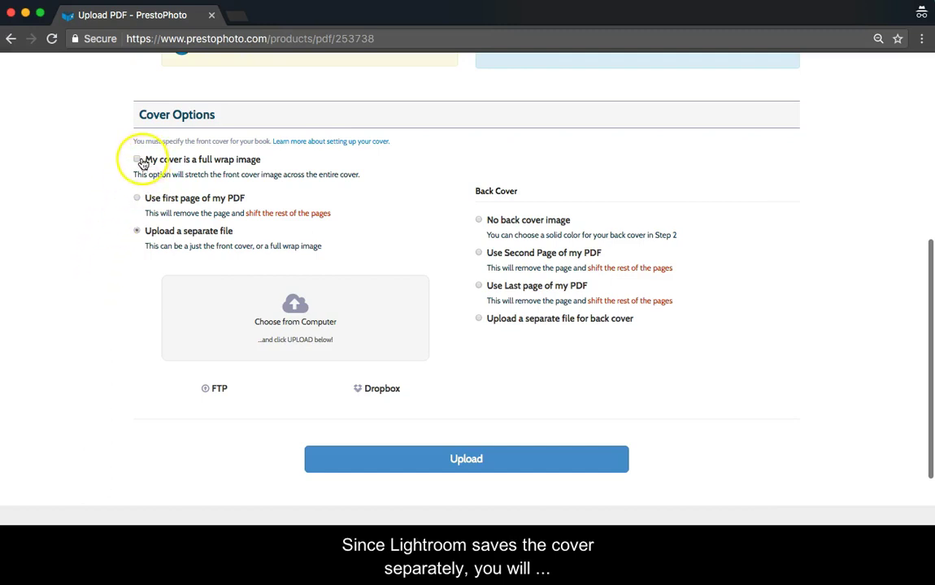
click(140, 161)
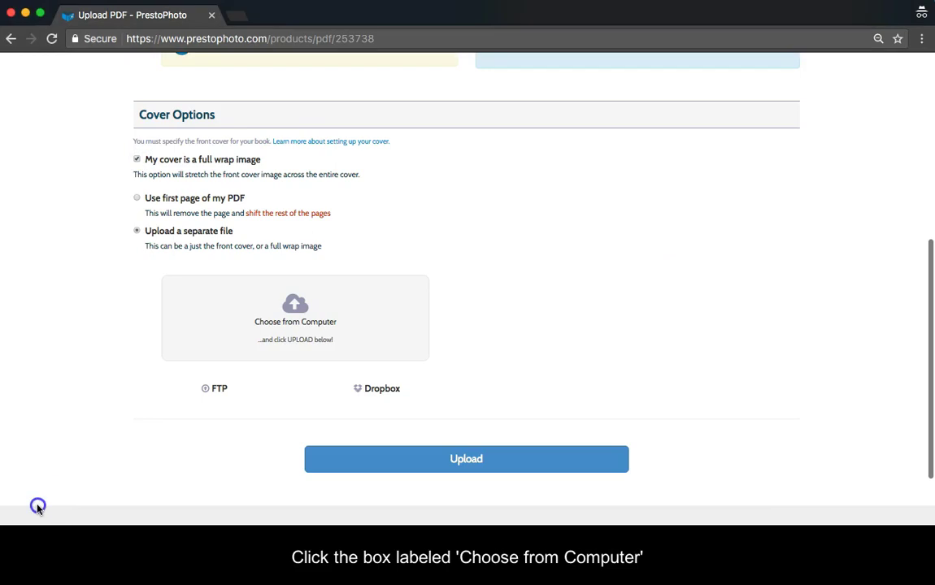
click(275, 319)
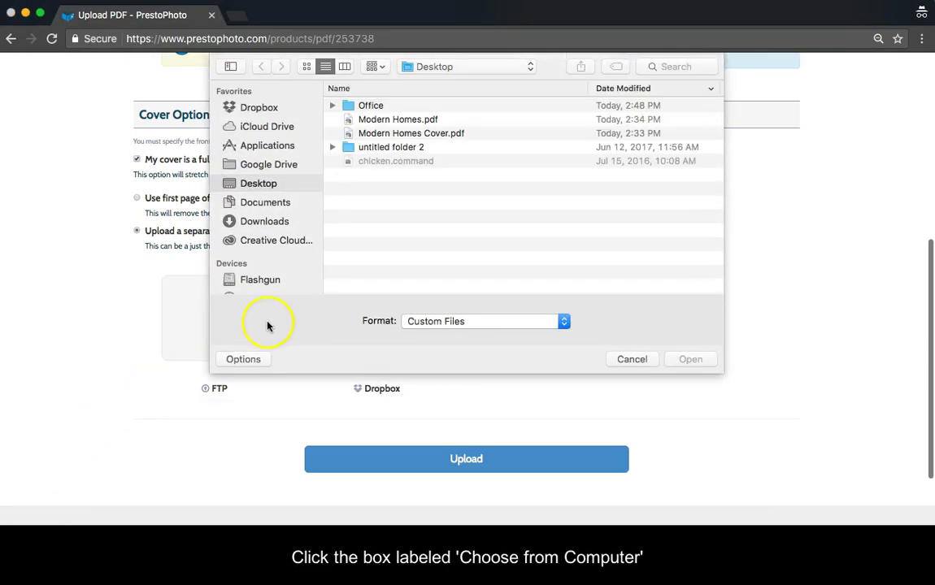
click(142, 380)
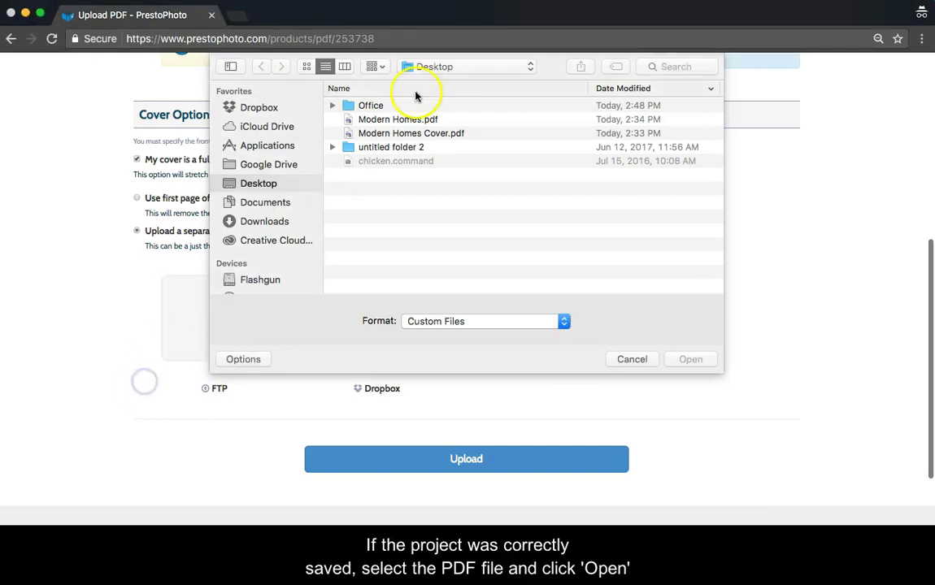
click(415, 133)
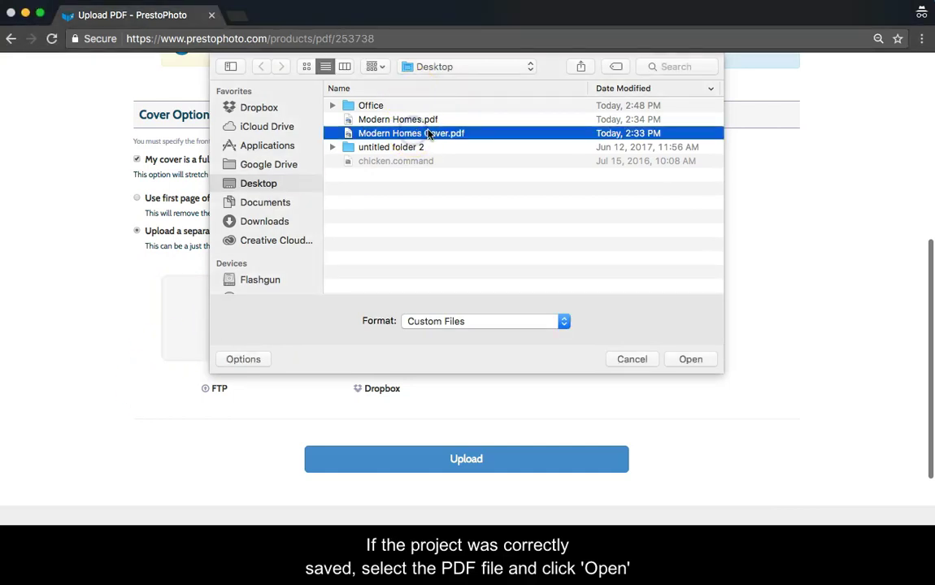
click(691, 359)
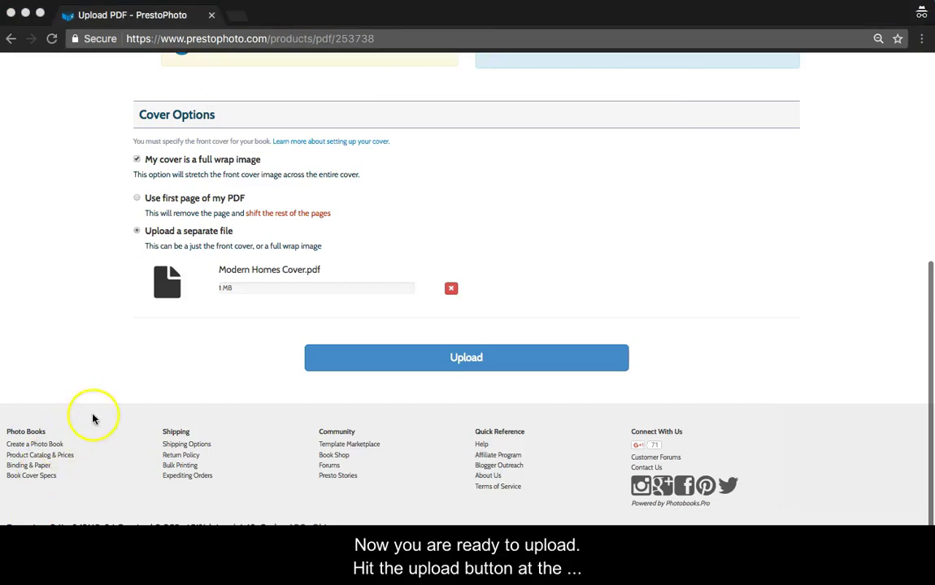
Upload both PDFs and review the Image Wrap Cover mockup on Step 2.
click(350, 363)
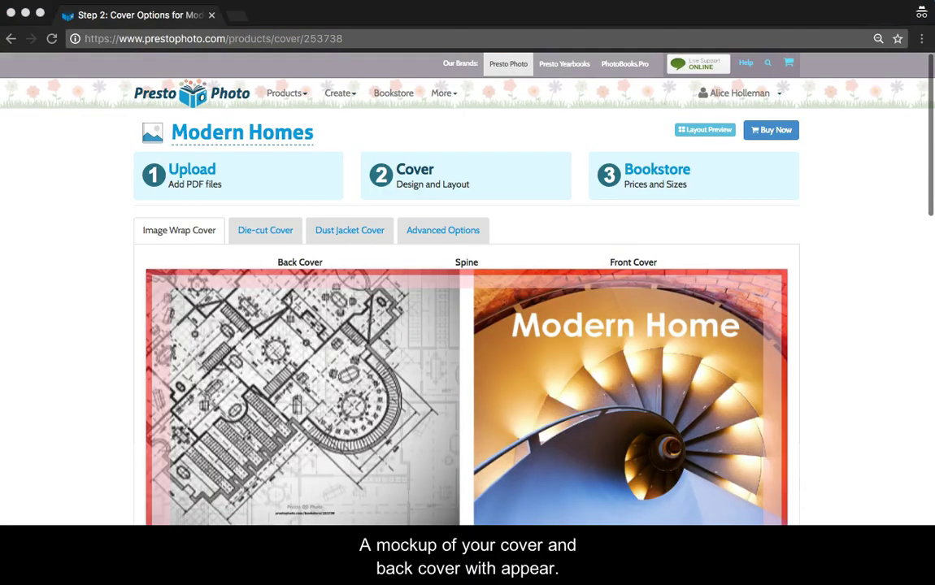
scroll(467, 325, down, 3)
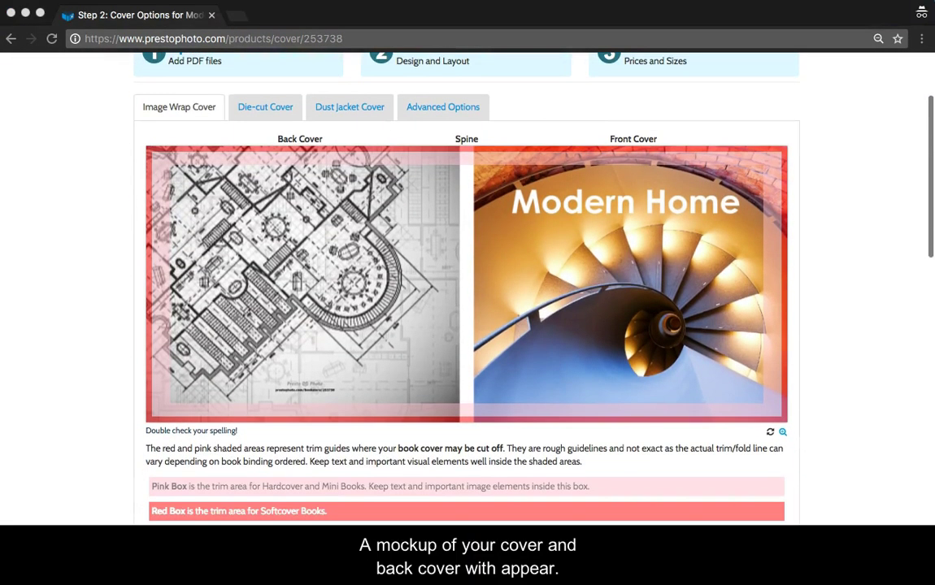
scroll(467, 325, up, 3)
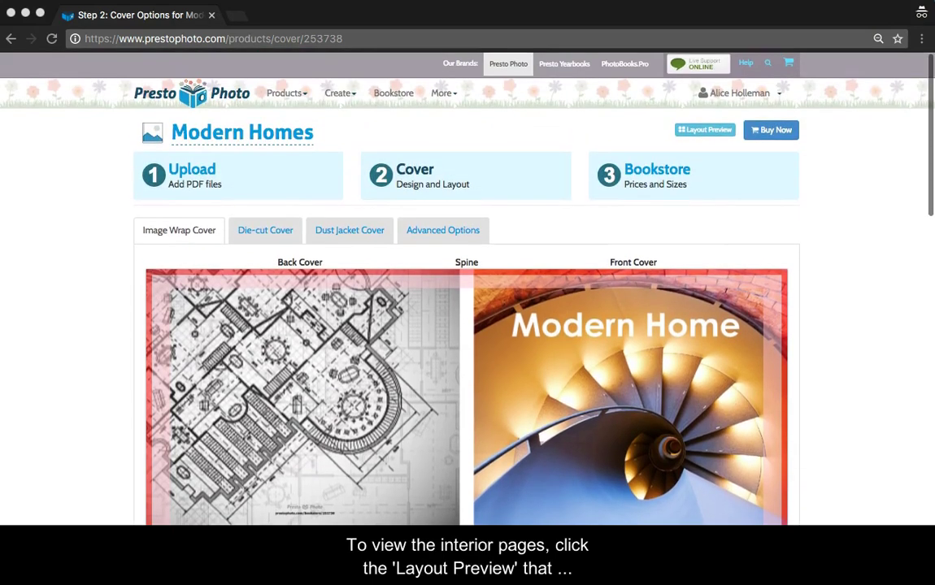